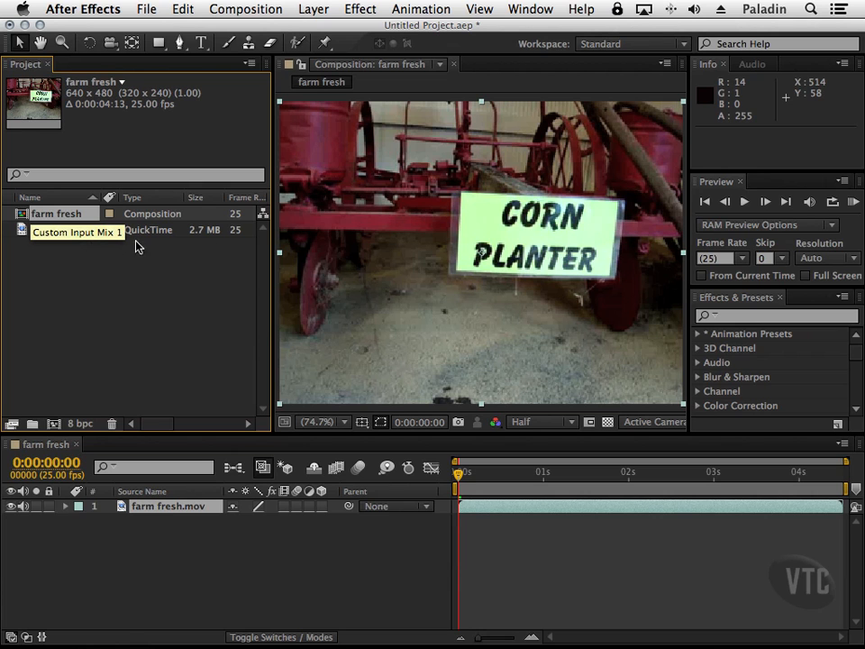
Step: Find the Cartoon effect by searching the effects for "cart" and apply it to the farm fresh footage
{"action": "left_click", "coordinate": [747, 315]}
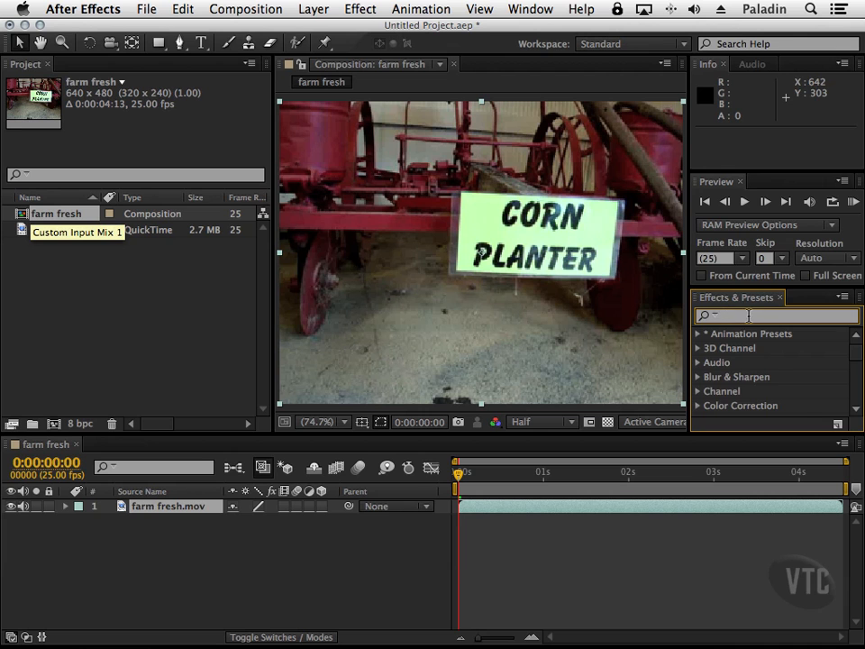
{"action": "type", "text": "cart"}
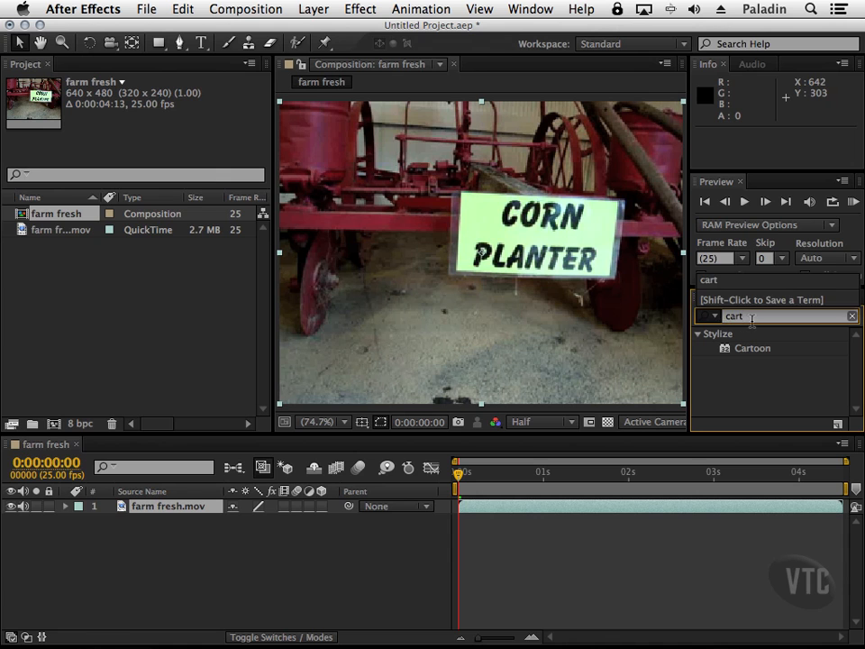
{"action": "left_click", "coordinate": [754, 320]}
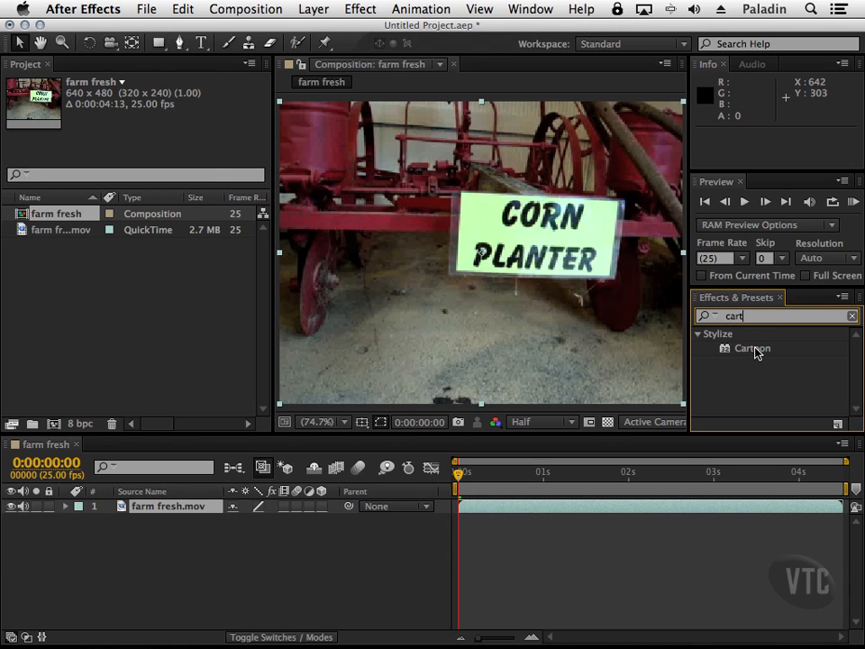
{"action": "left_click_drag", "start_coordinate": [754, 354], "coordinate": [458, 261]}
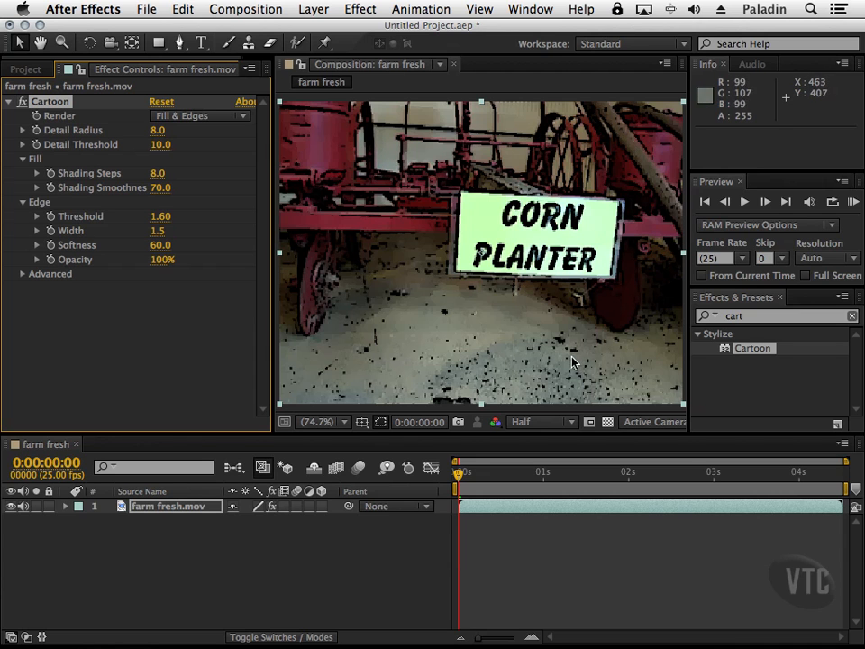
Step: Compare the Cartoon effect's Fill and Edges render modes and return Render to Fill & Edges
{"action": "left_click", "coordinate": [243, 118]}
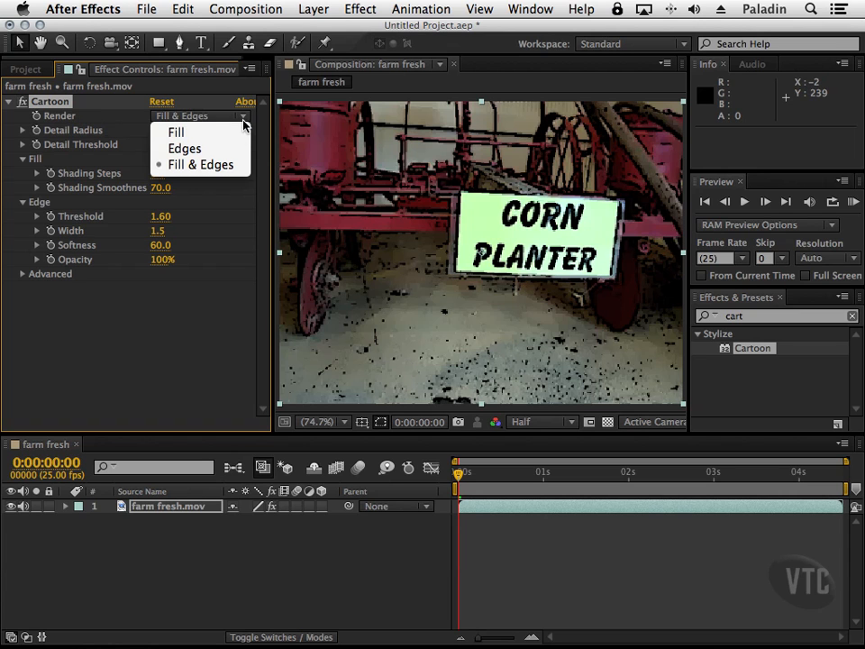
{"action": "left_click", "coordinate": [233, 136]}
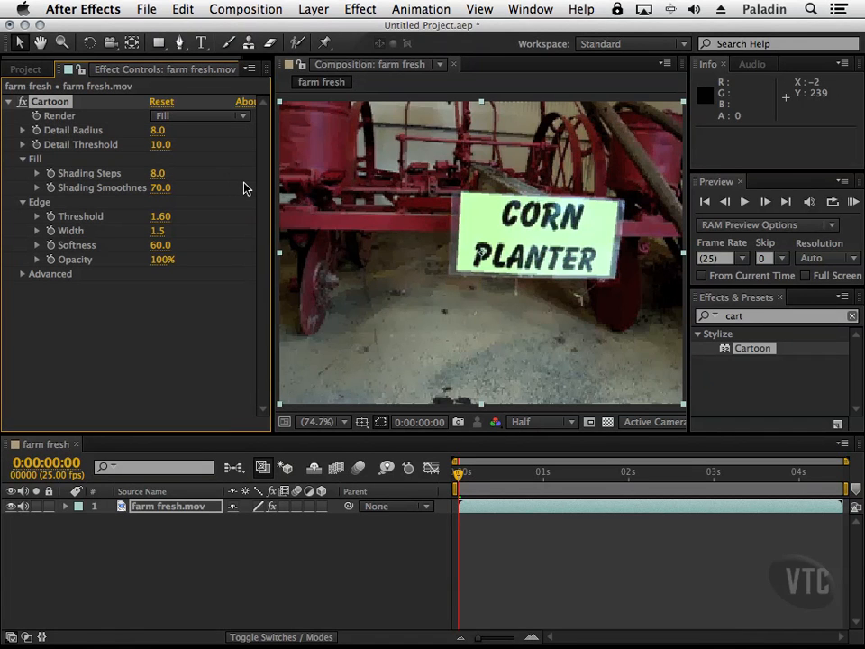
{"action": "left_click", "coordinate": [242, 116]}
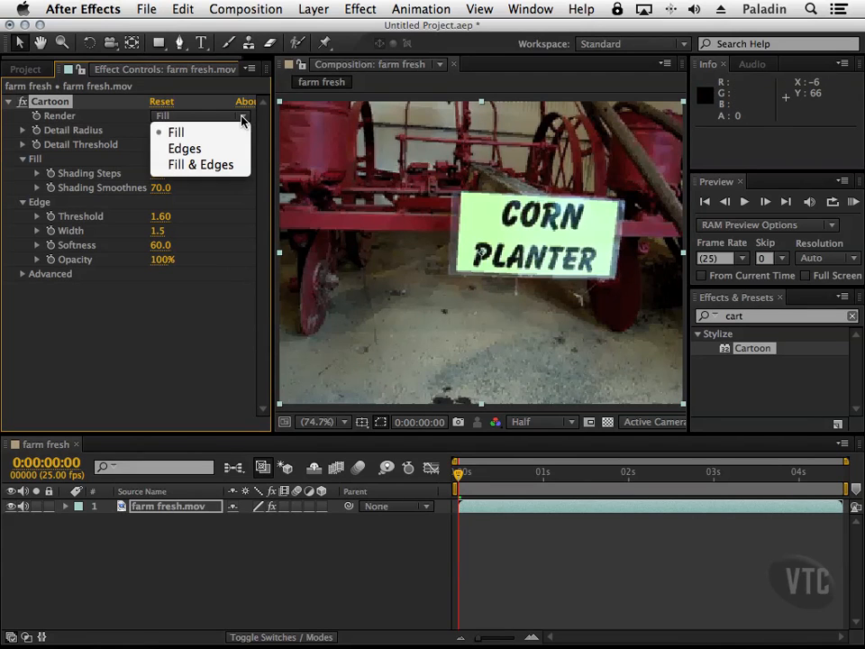
{"action": "left_click", "coordinate": [234, 165]}
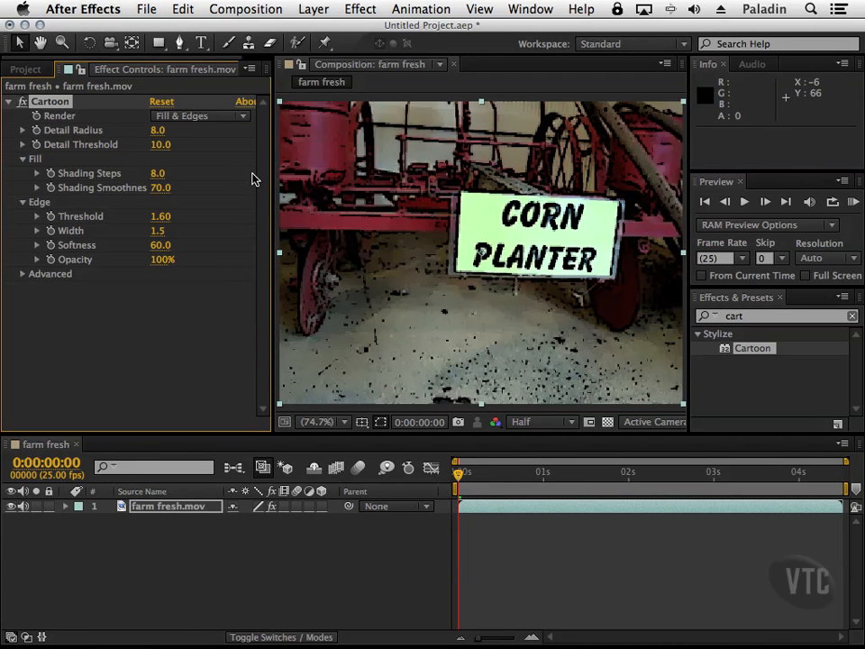
{"action": "left_click", "coordinate": [240, 118]}
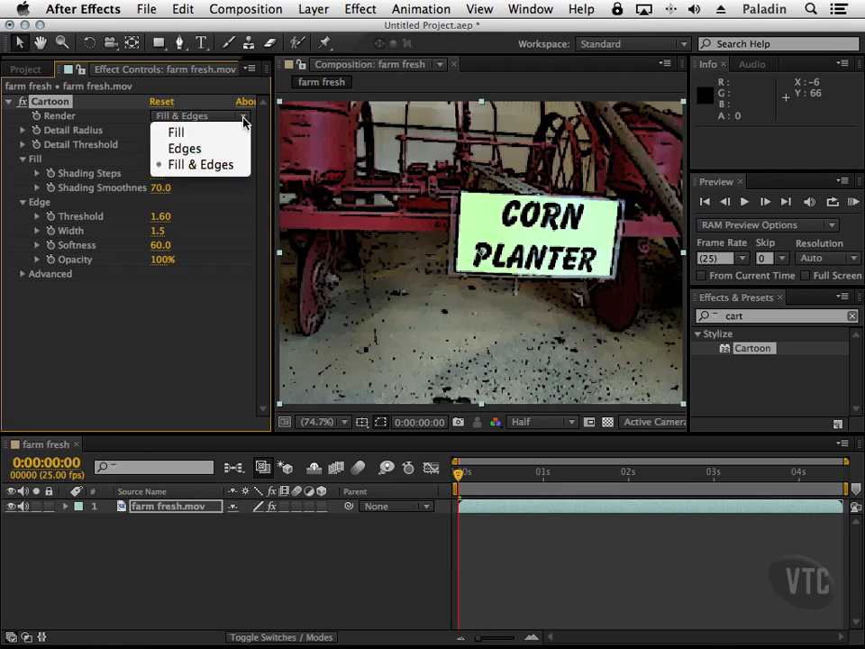
{"action": "left_click", "coordinate": [233, 149]}
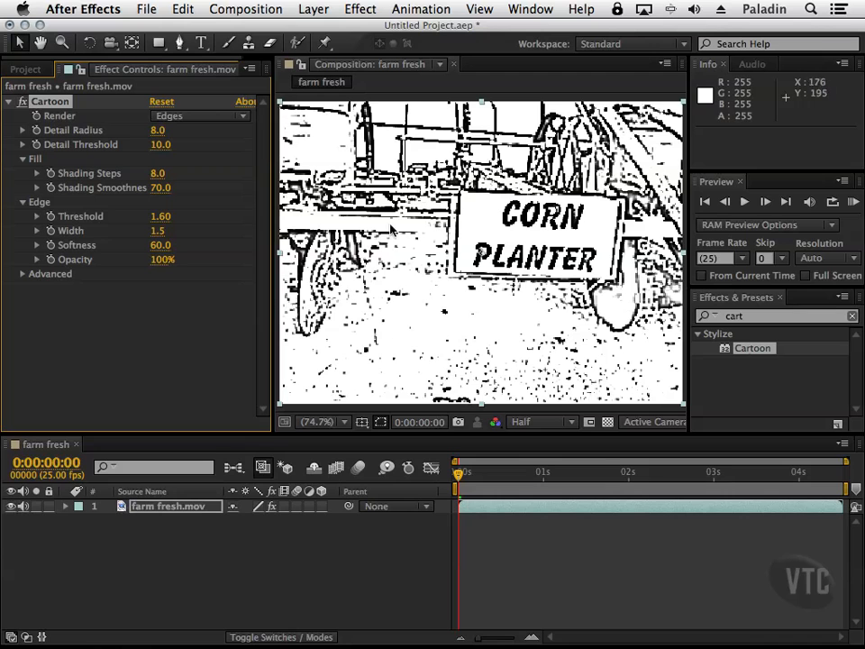
{"action": "left_click", "coordinate": [245, 118]}
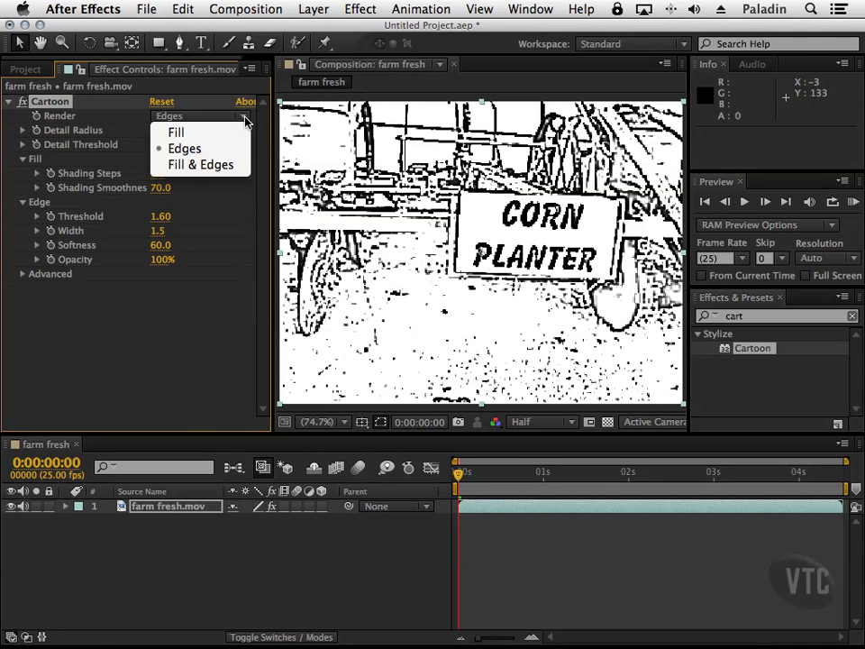
{"action": "left_click", "coordinate": [236, 165]}
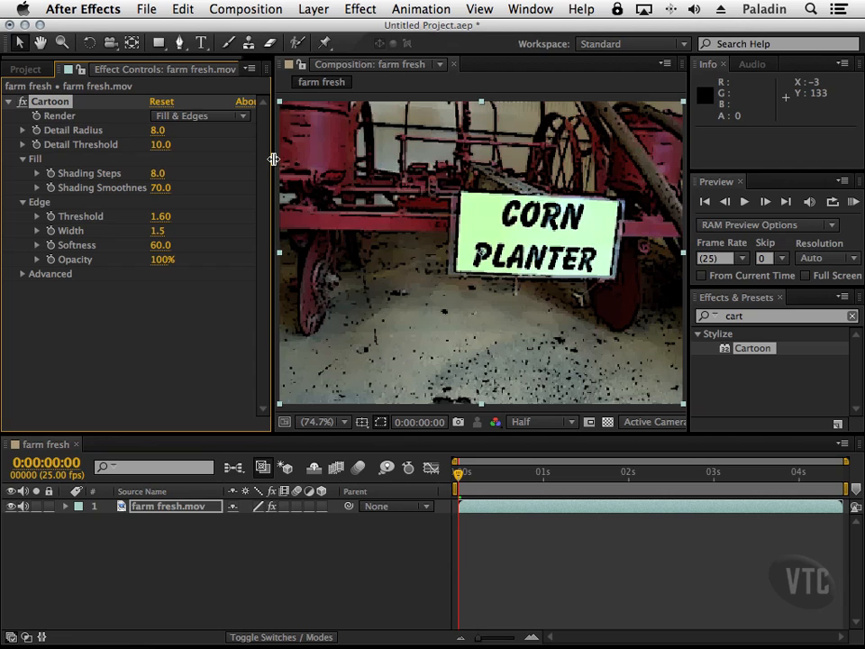
Step: Adjust the Cartoon effect's Detail Radius to 18.0 and Detail Threshold to 46.3
{"action": "left_click", "coordinate": [22, 130]}
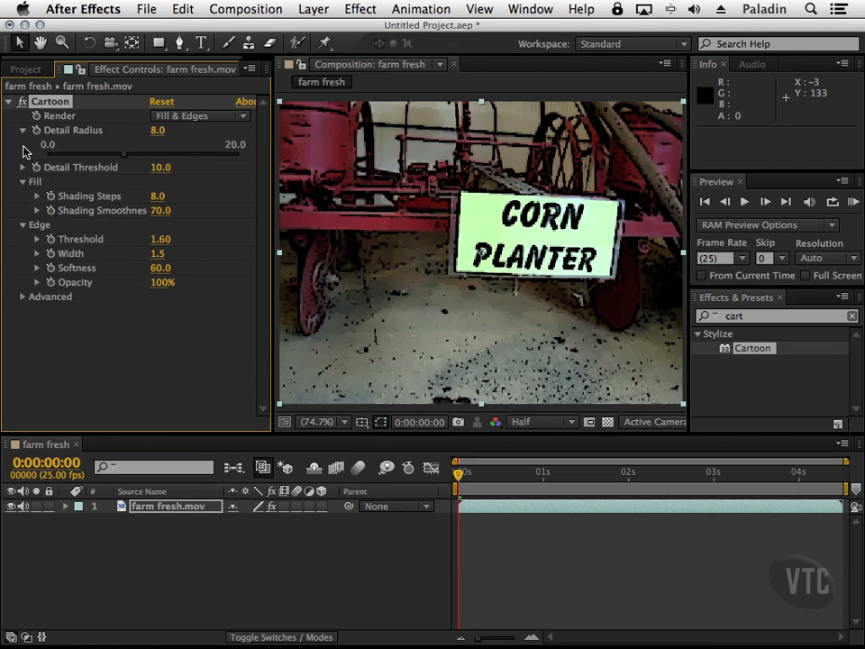
{"action": "left_click", "coordinate": [22, 166]}
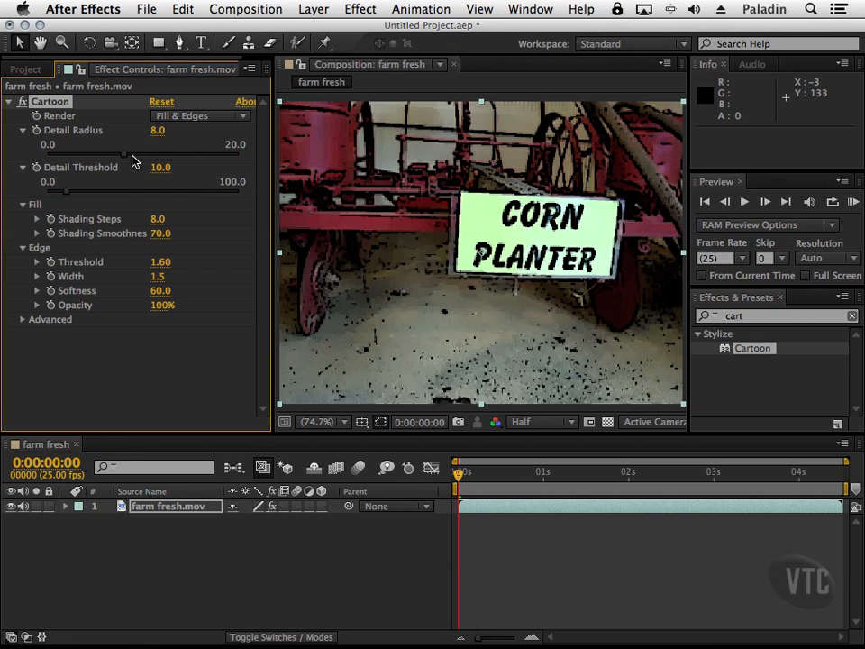
{"action": "left_click_drag", "start_coordinate": [123, 157], "coordinate": [238, 163]}
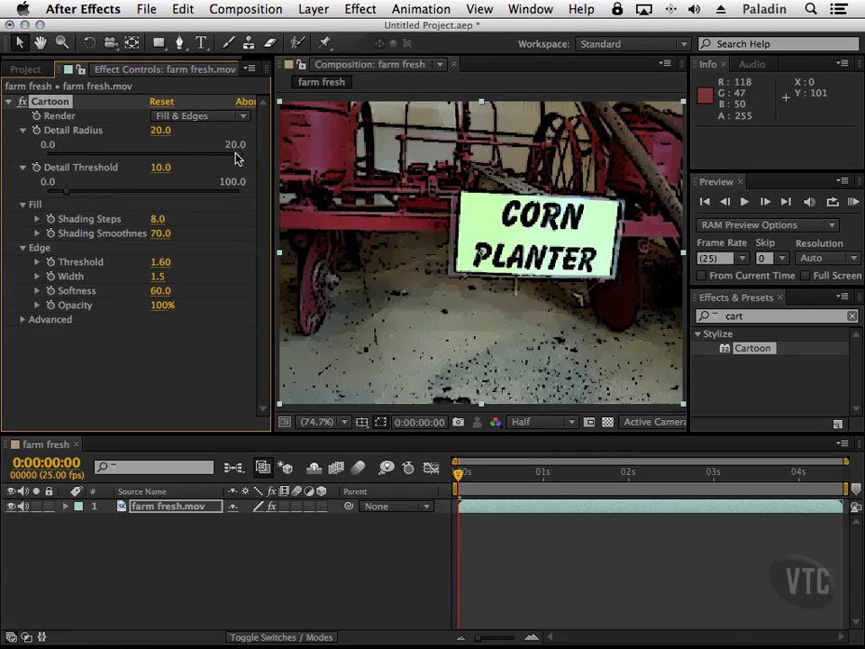
{"action": "left_click_drag", "start_coordinate": [238, 161], "coordinate": [145, 155]}
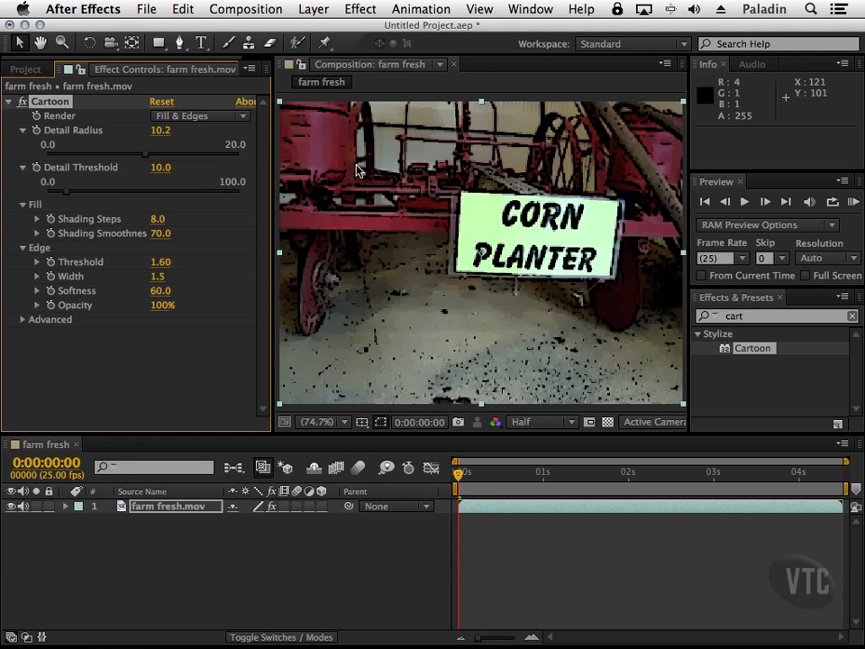
{"action": "left_click_drag", "start_coordinate": [67, 192], "coordinate": [243, 198]}
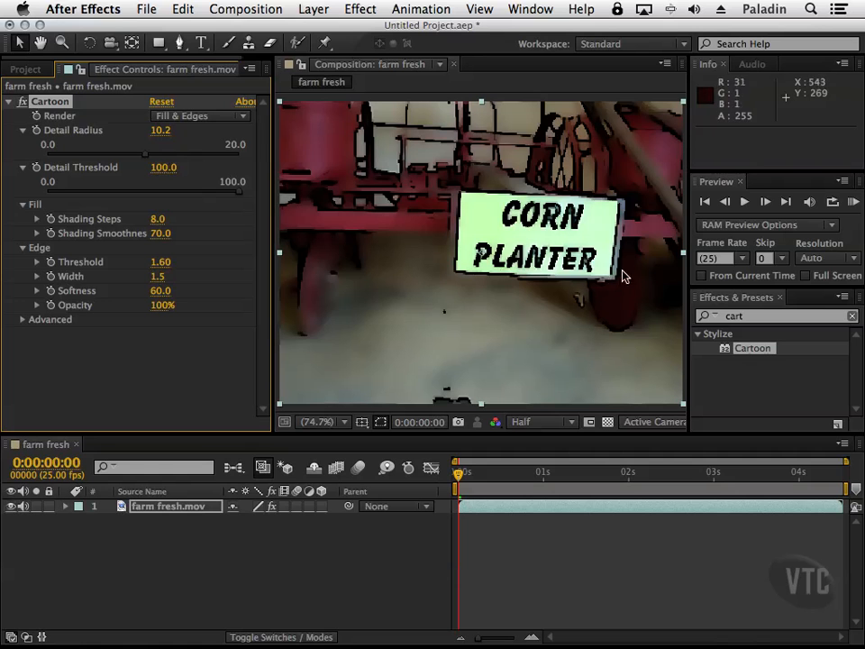
{"action": "left_click_drag", "start_coordinate": [240, 191], "coordinate": [101, 160]}
{"action": "left_click_drag", "start_coordinate": [155, 189], "coordinate": [230, 198]}
{"action": "left_click_drag", "start_coordinate": [101, 154], "coordinate": [97, 154]}
{"action": "left_click_drag", "start_coordinate": [230, 191], "coordinate": [135, 191]}
{"action": "left_click_drag", "start_coordinate": [99, 155], "coordinate": [220, 156]}
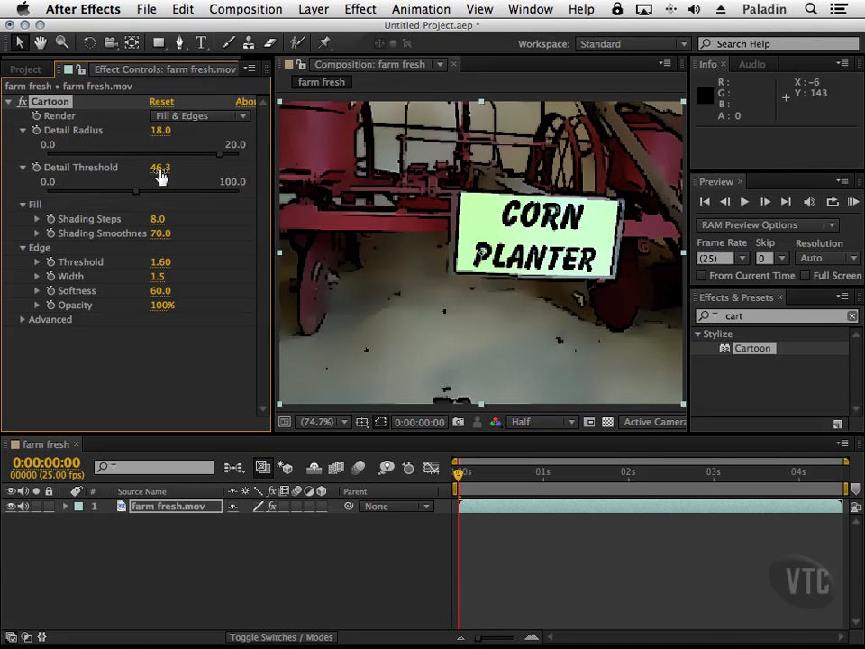
Step: Set the Cartoon fill's Shading Steps to 8.1 and Shading Smoothness to 44.9
{"action": "mouse_move", "coordinate": [159, 223]}
{"action": "left_mouse_down"}
{"action": "mouse_move", "coordinate": [252, 214]}
{"action": "mouse_move", "coordinate": [186, 213]}
{"action": "mouse_move", "coordinate": [20, 159]}
{"action": "left_mouse_up"}
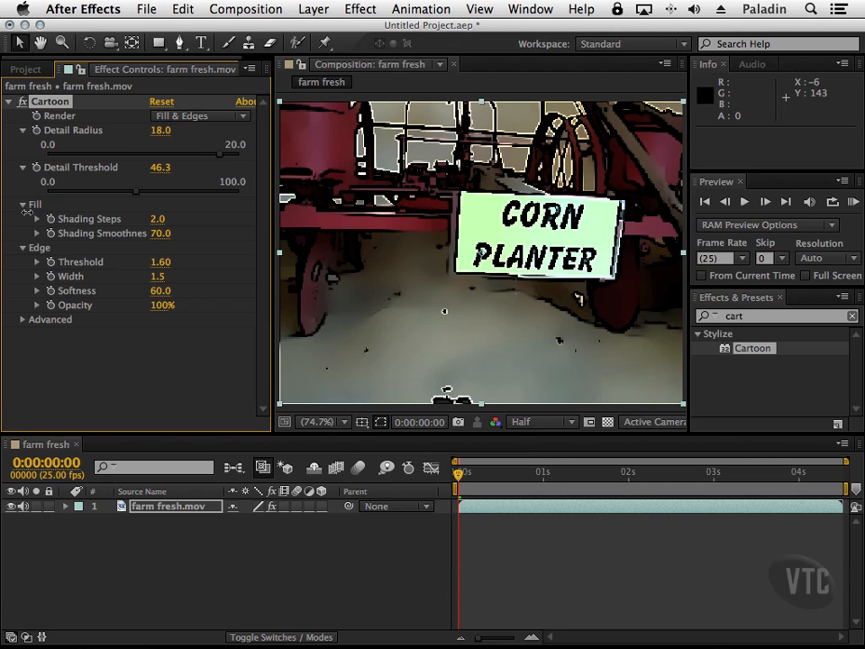
{"action": "left_click_drag", "start_coordinate": [210, 212], "coordinate": [309, 217]}
{"action": "left_click_drag", "start_coordinate": [161, 218], "coordinate": [41, 216]}
{"action": "left_click_drag", "start_coordinate": [163, 236], "coordinate": [11, 220]}
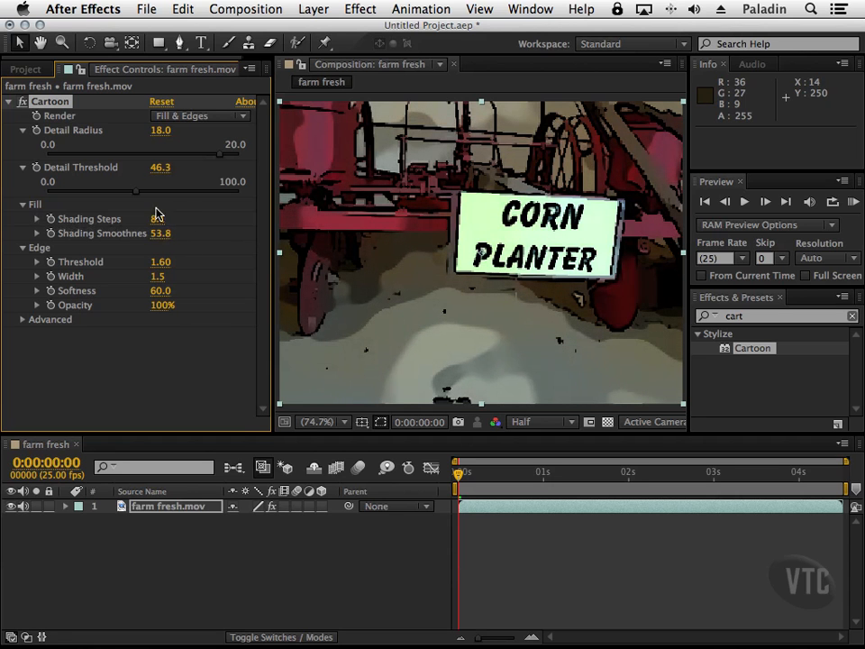
{"action": "mouse_move", "coordinate": [165, 236]}
{"action": "left_mouse_down"}
{"action": "mouse_move", "coordinate": [76, 227]}
{"action": "mouse_move", "coordinate": [416, 232]}
{"action": "mouse_move", "coordinate": [48, 232]}
{"action": "left_mouse_up"}
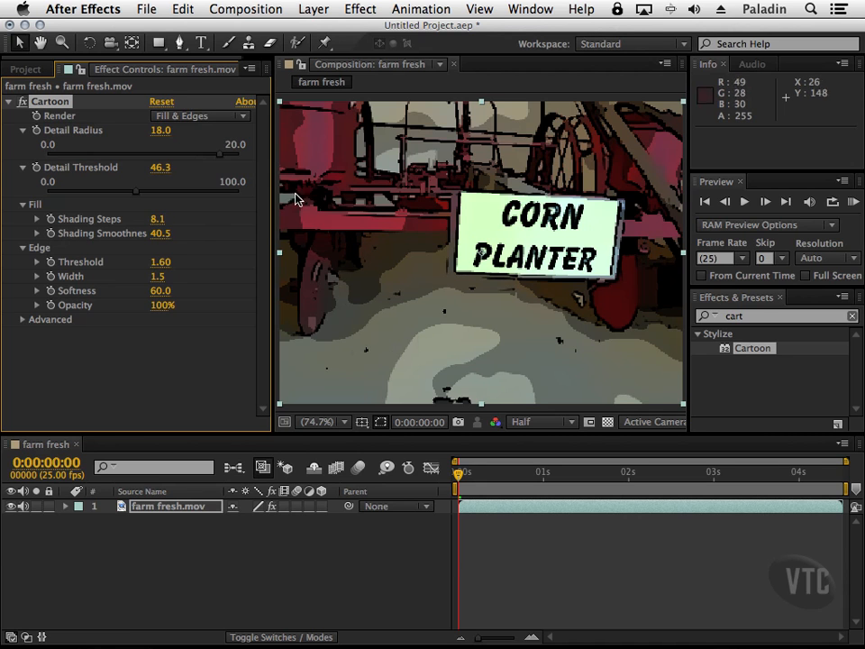
{"action": "mouse_move", "coordinate": [159, 235]}
{"action": "left_mouse_down"}
{"action": "mouse_move", "coordinate": [401, 180]}
{"action": "mouse_move", "coordinate": [483, 191]}
{"action": "mouse_move", "coordinate": [205, 233]}
{"action": "left_mouse_up"}
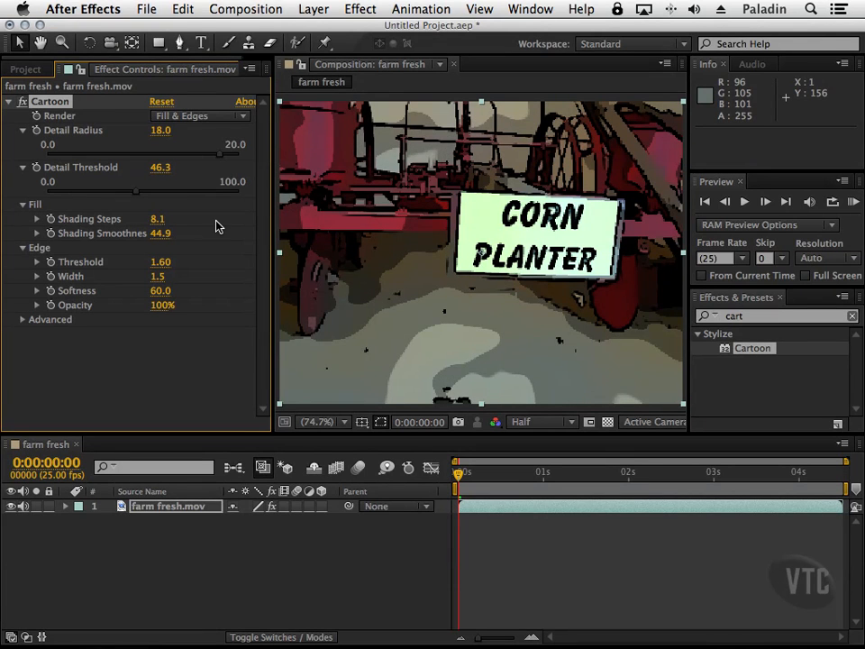
Step: Set the Cartoon edge's Threshold to 1.93, Softness to 0.0 and Opacity to 0%
{"action": "left_click_drag", "start_coordinate": [163, 270], "coordinate": [274, 276]}
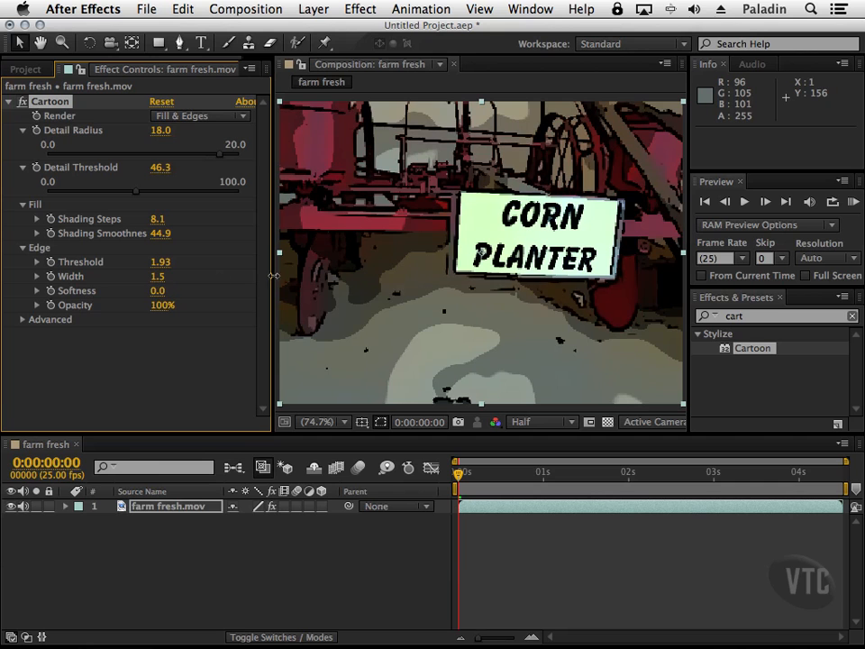
{"action": "left_click_drag", "start_coordinate": [38, 290], "coordinate": [168, 299]}
{"action": "left_click_drag", "start_coordinate": [333, 295], "coordinate": [127, 307]}
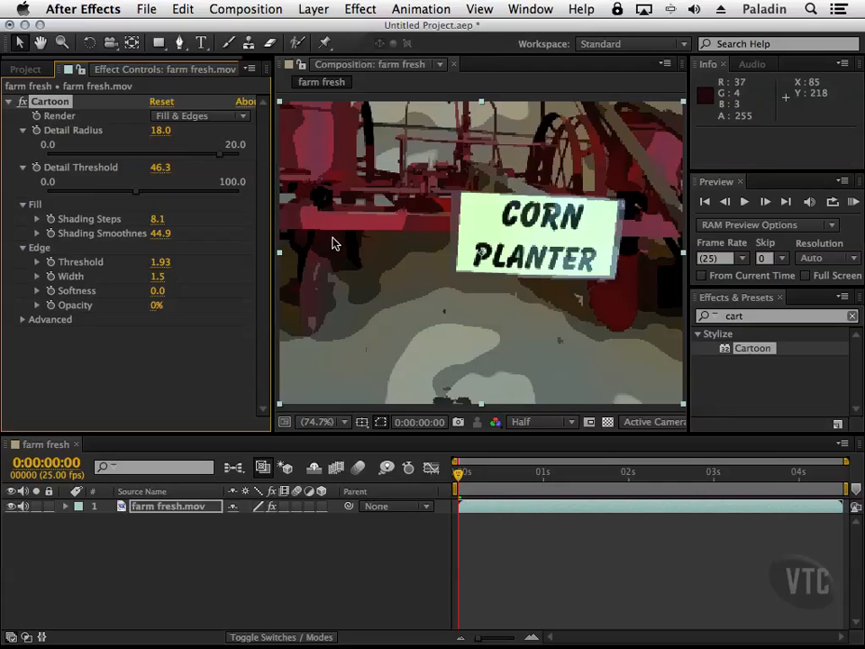
Step: Set the Cartoon effect's advanced Edge Enhancement to -99.0, Edge Black Level to 0.2 and Edge Contrast to 0.43
{"action": "left_click", "coordinate": [23, 319]}
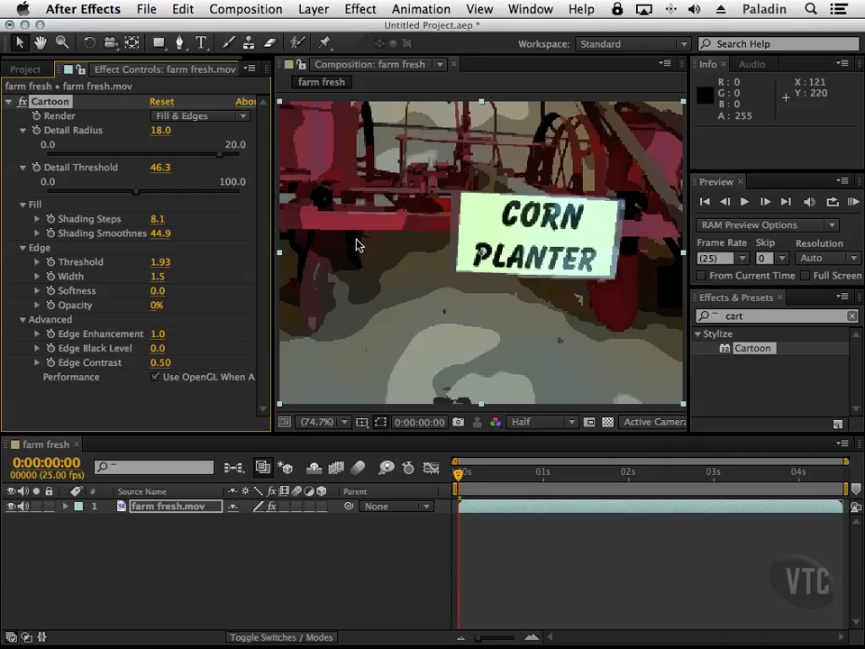
{"action": "left_click_drag", "start_coordinate": [159, 334], "coordinate": [144, 363]}
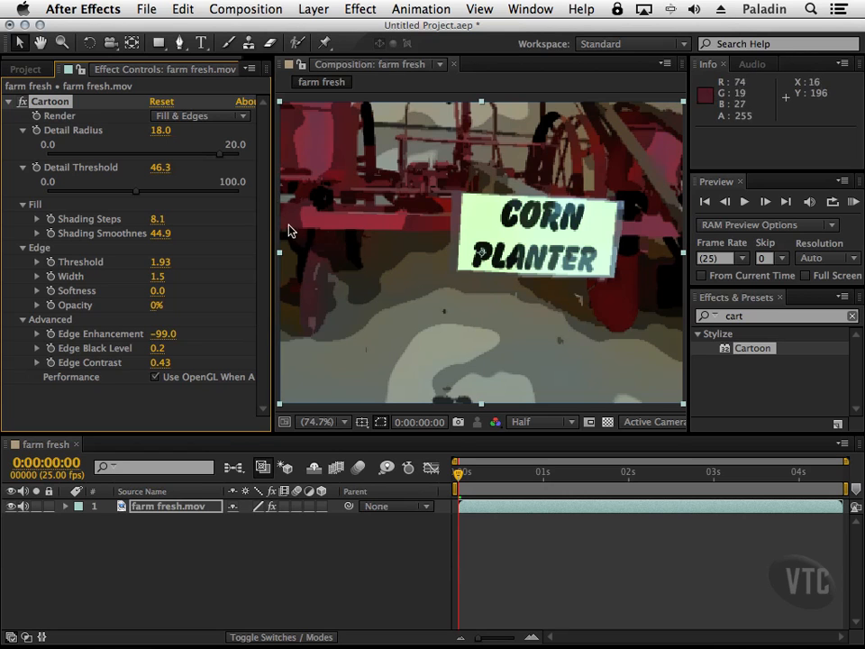
{"action": "left_click", "coordinate": [726, 316]}
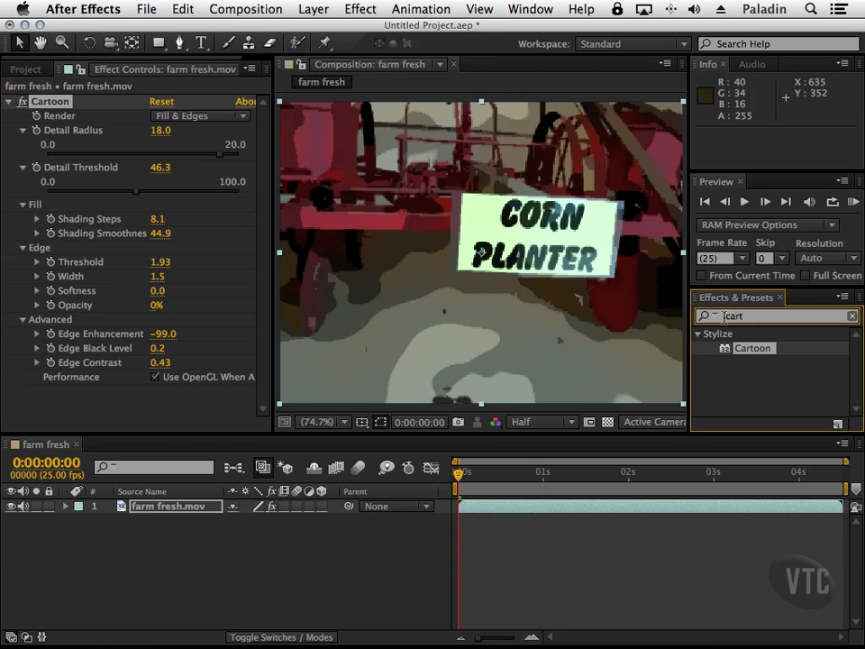
{"action": "double_click", "coordinate": [726, 316]}
{"action": "left_click_drag", "start_coordinate": [773, 352], "coordinate": [732, 354]}
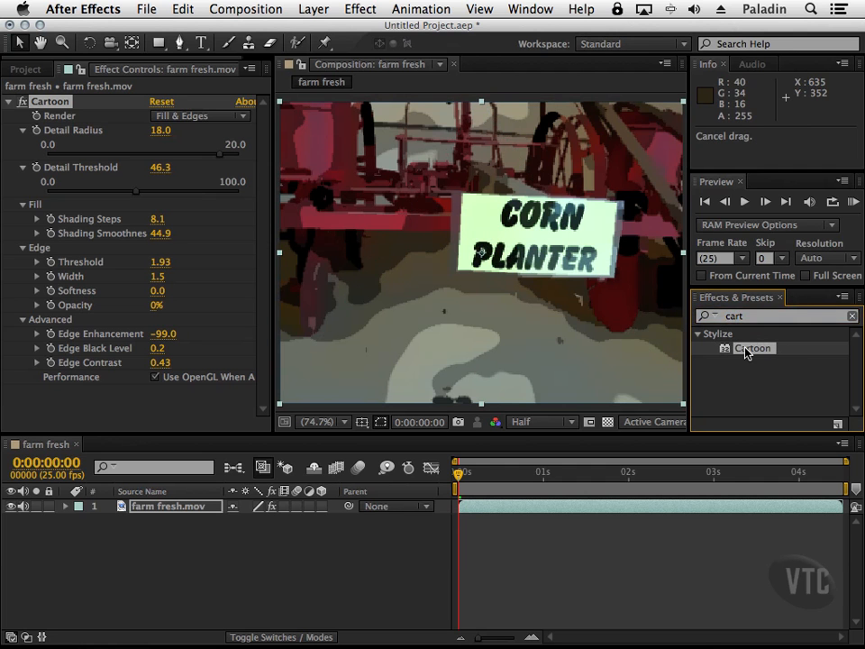